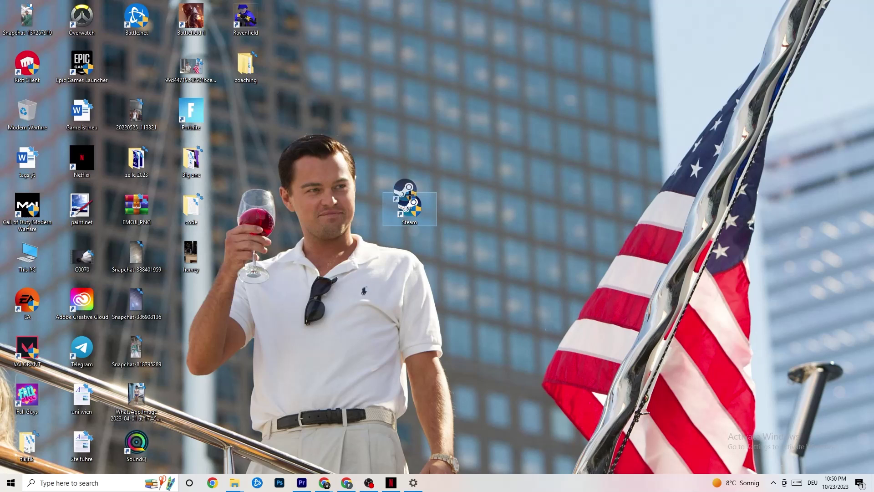
Step: In the Steam shortcut's Properties, enable Windows 8 compatibility mode and save with OK
right_click(402, 157)
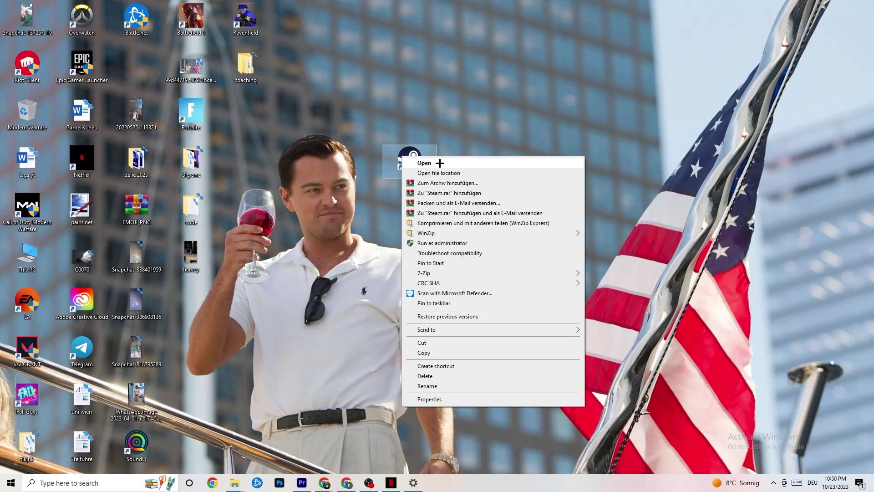
click(438, 400)
drag(472, 164, 422, 82)
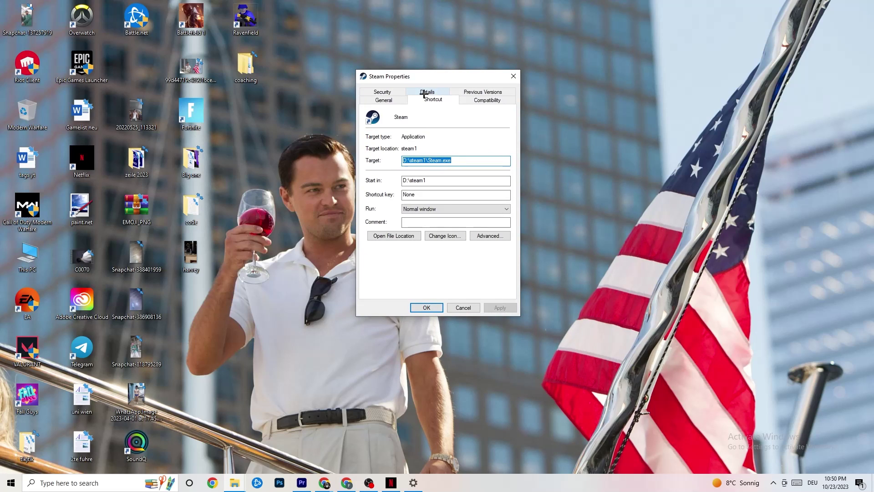
click(484, 100)
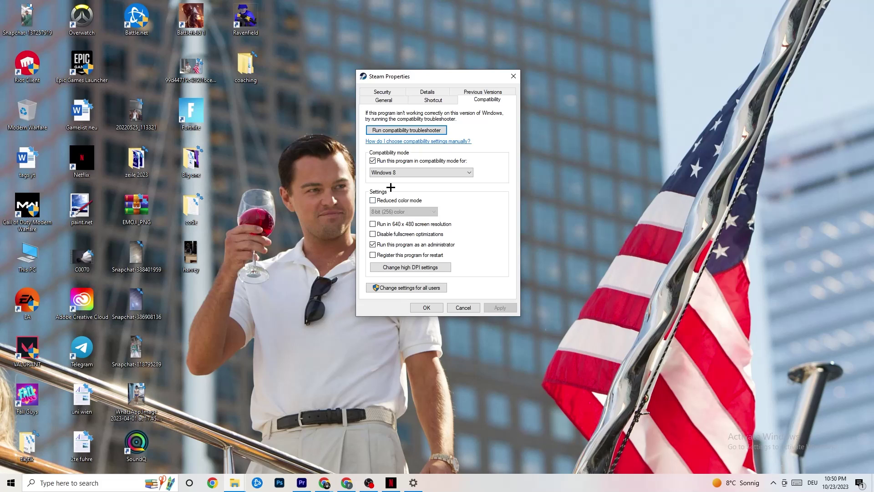
click(373, 160)
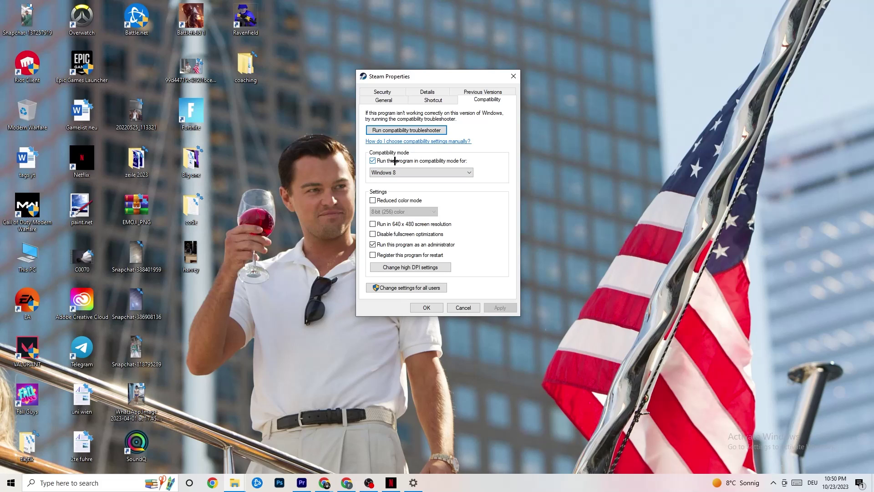
click(442, 171)
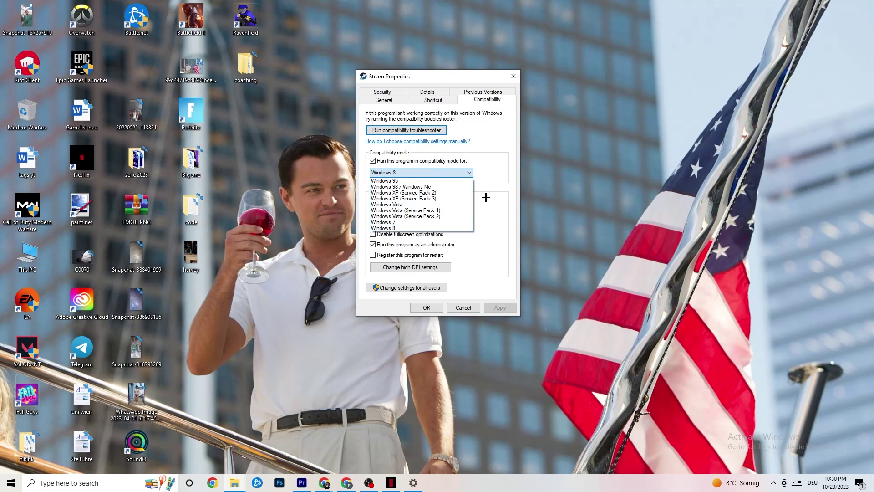
click(475, 209)
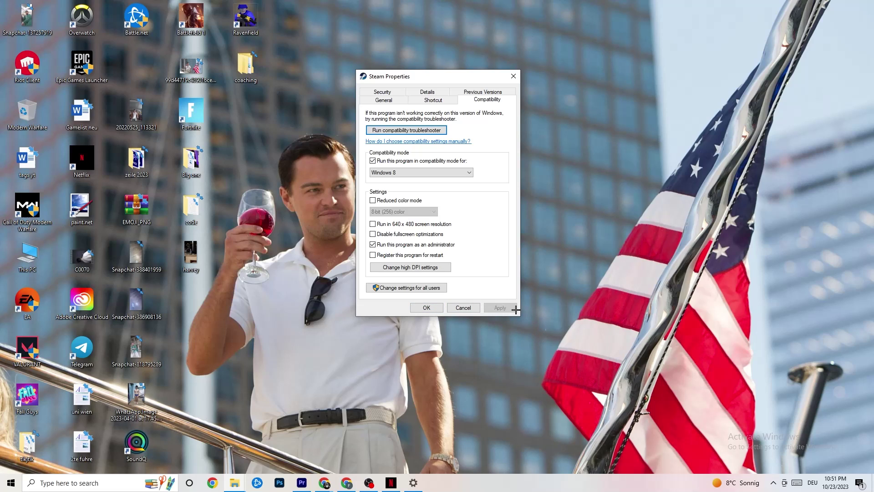
click(427, 308)
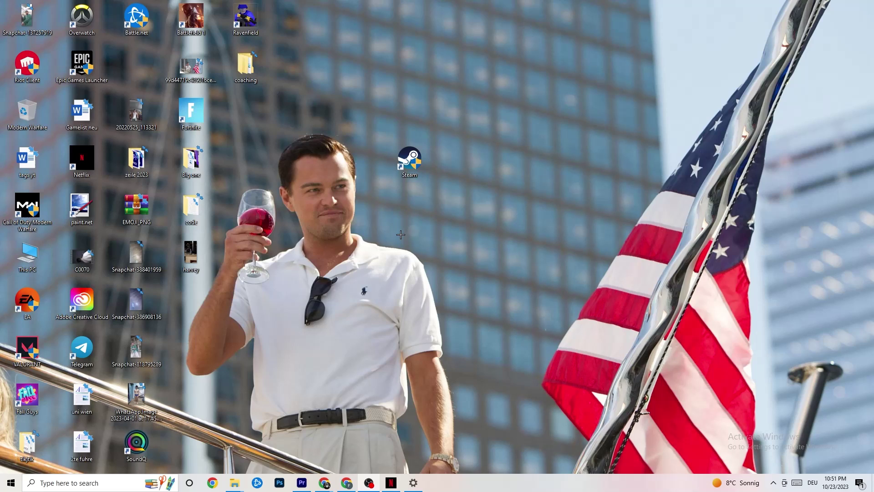
Step: Recheck the Steam shortcut's menu without changes, then bring up the Start menu app list
right_click(394, 163)
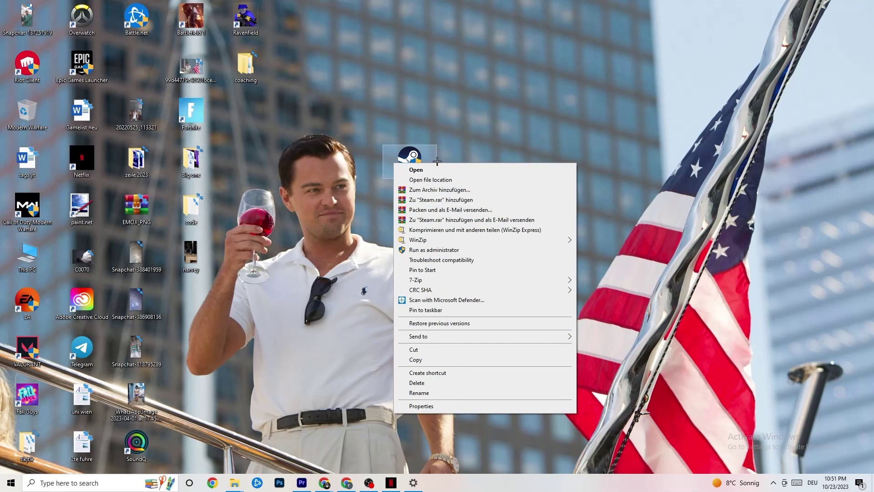
click(325, 198)
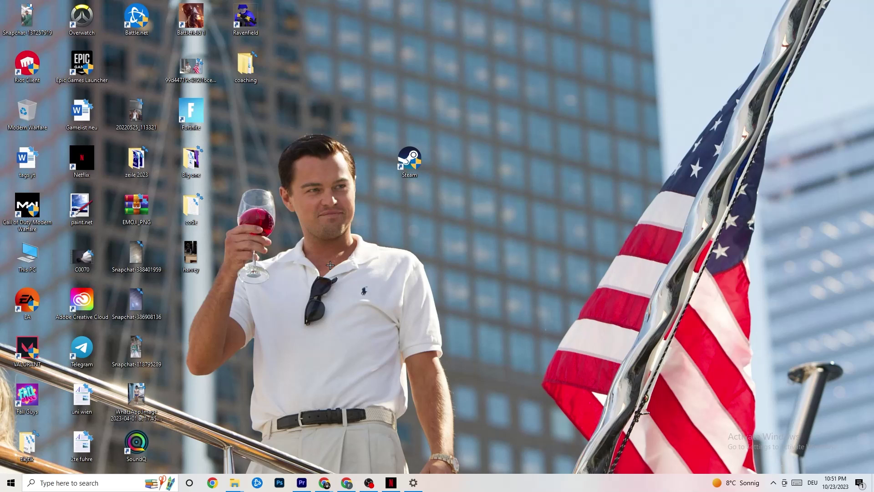
click(11, 483)
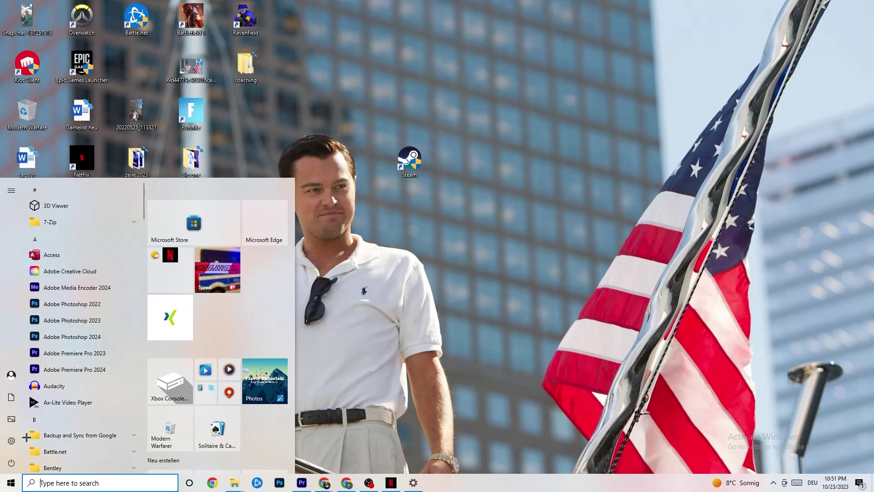
Step: Confirm Display scaling remains at 100%, then go to Power & sleep (screen 10 min, sleep 30 min)
click(413, 483)
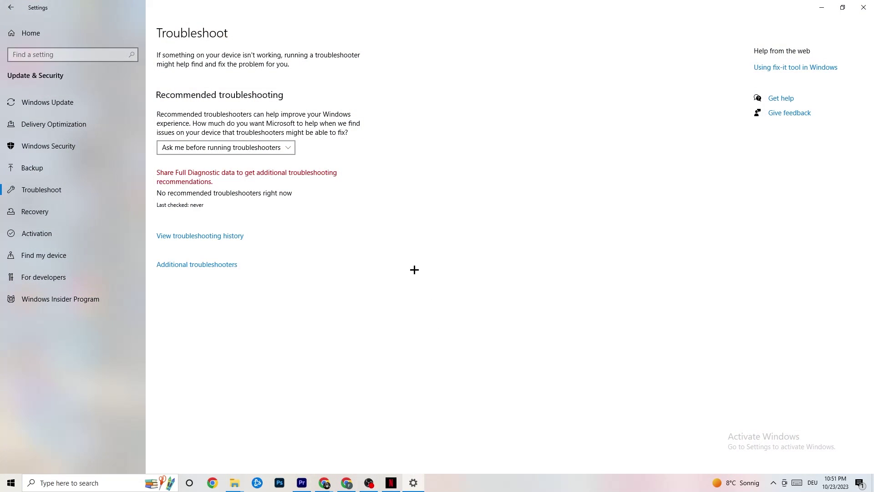
click(3, 9)
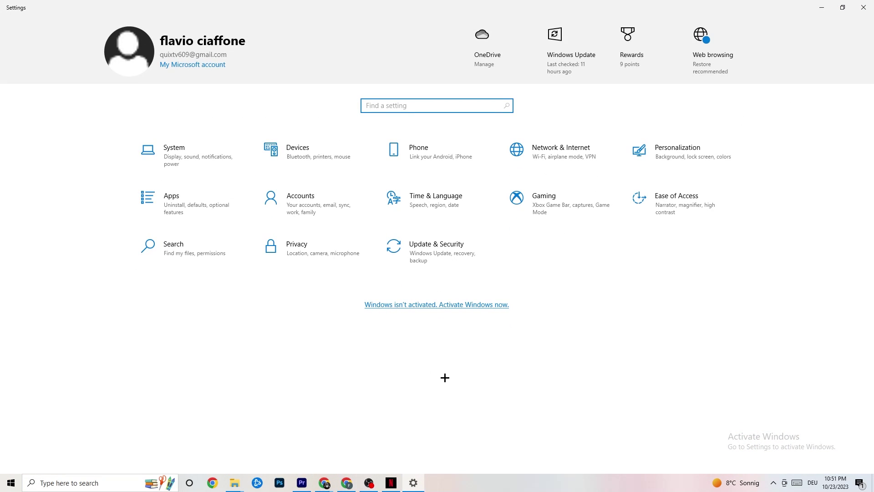
click(210, 168)
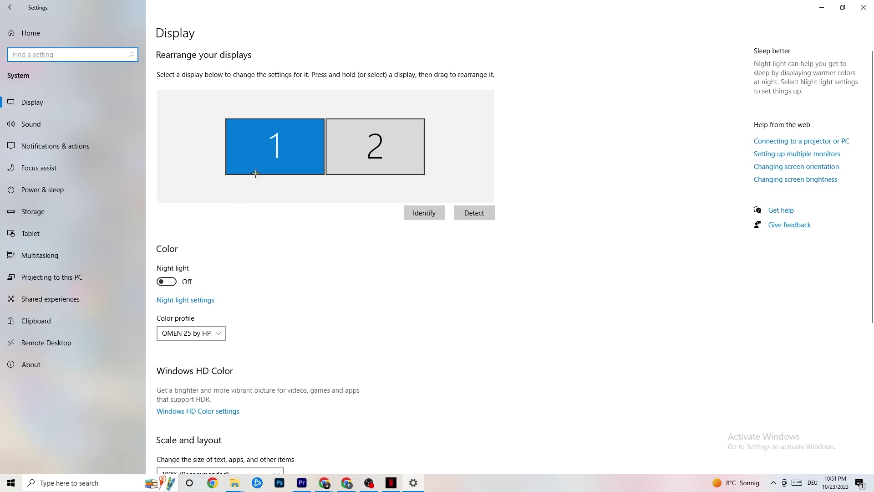
scroll(252, 154, down, 5)
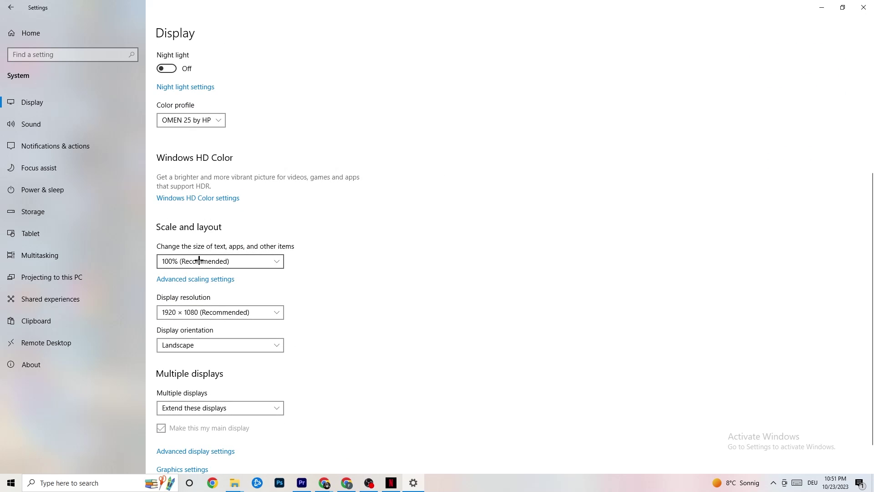
click(268, 256)
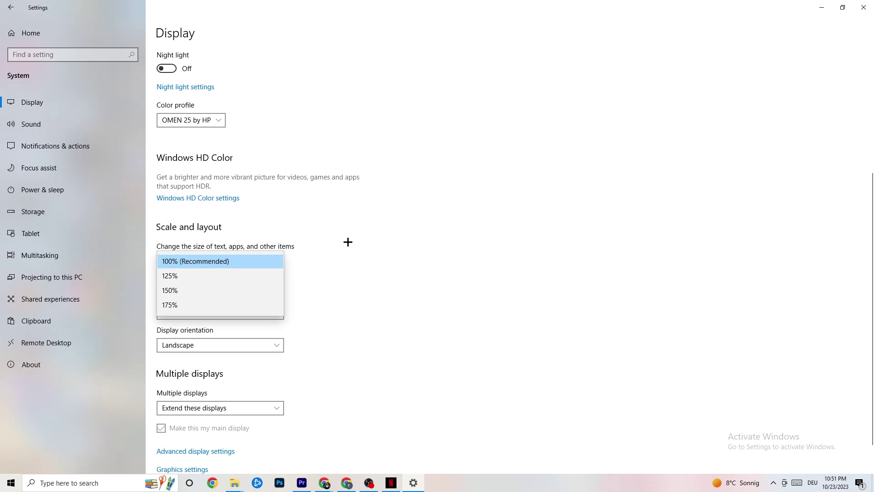
click(397, 223)
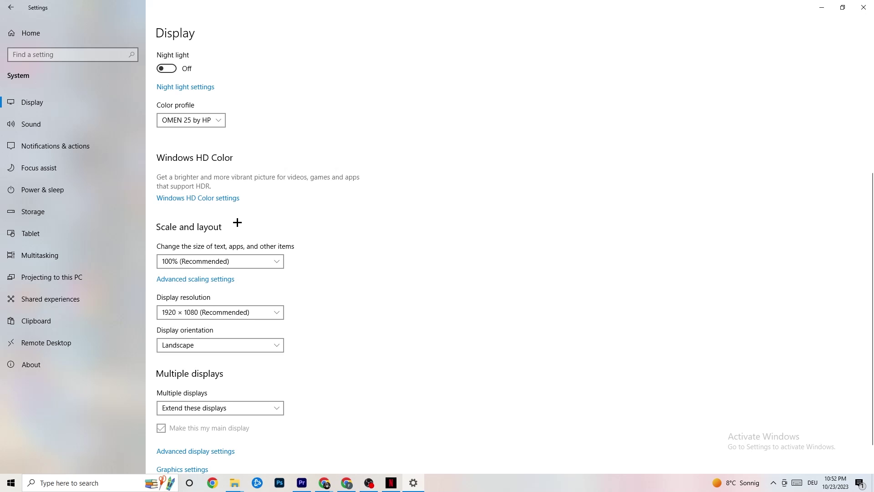
click(58, 187)
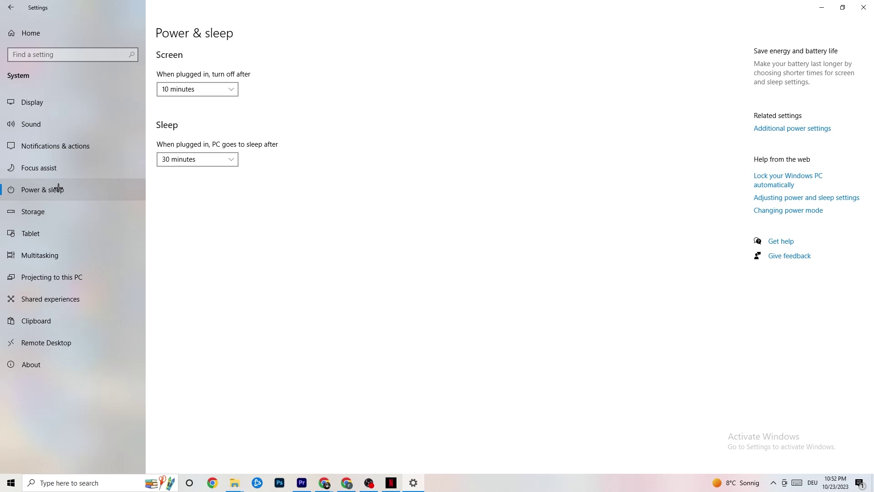
Step: Review the Power Options plans, then view Storage showing 114 GB used and 3.21 GB free on C:
click(801, 128)
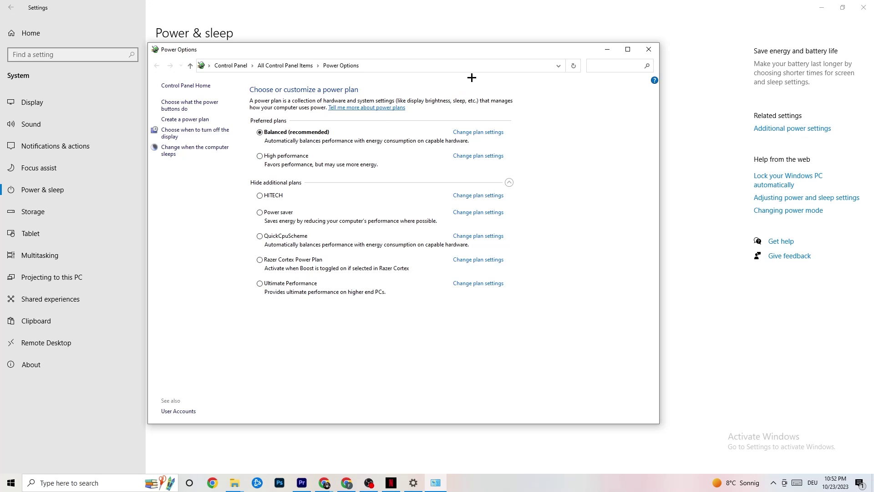
click(647, 52)
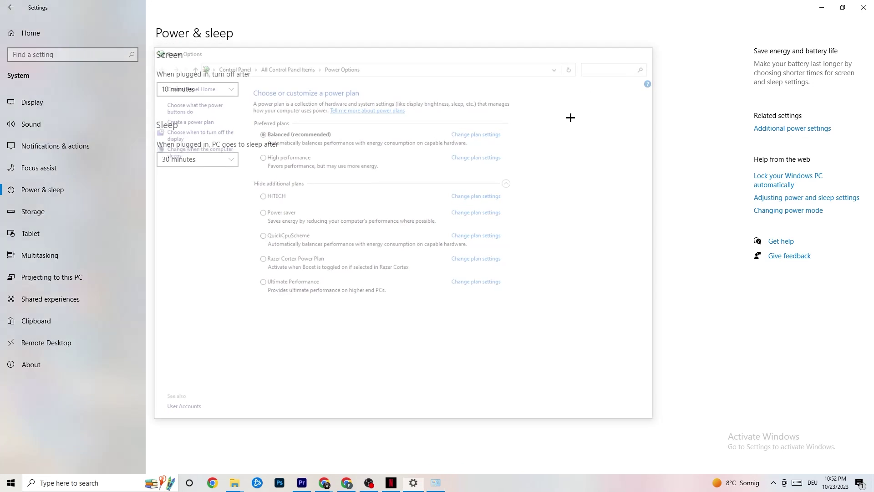
click(68, 212)
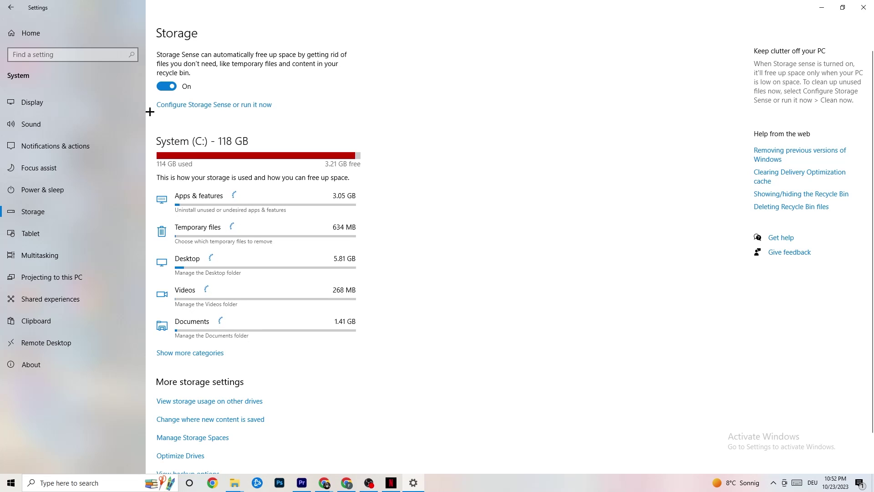
Step: In Storage Sense configuration, keep Run set to Every week and recycle bin cleanup at 14 days
click(246, 105)
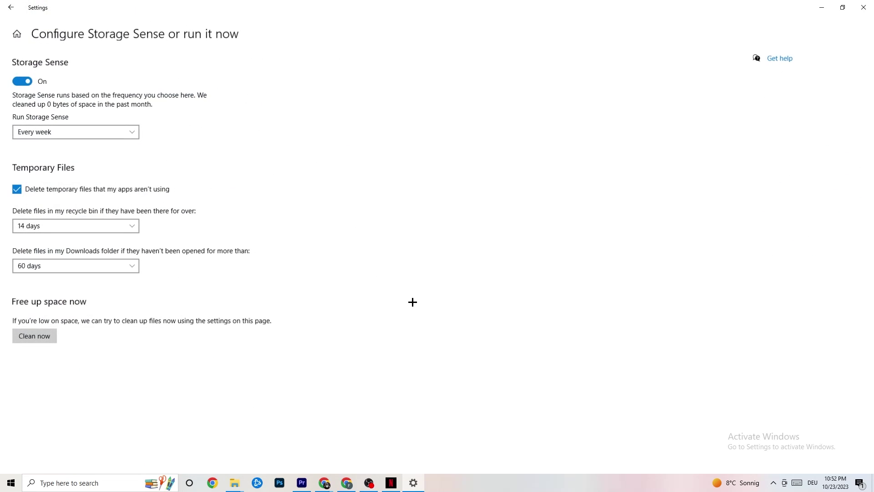
click(125, 131)
click(334, 185)
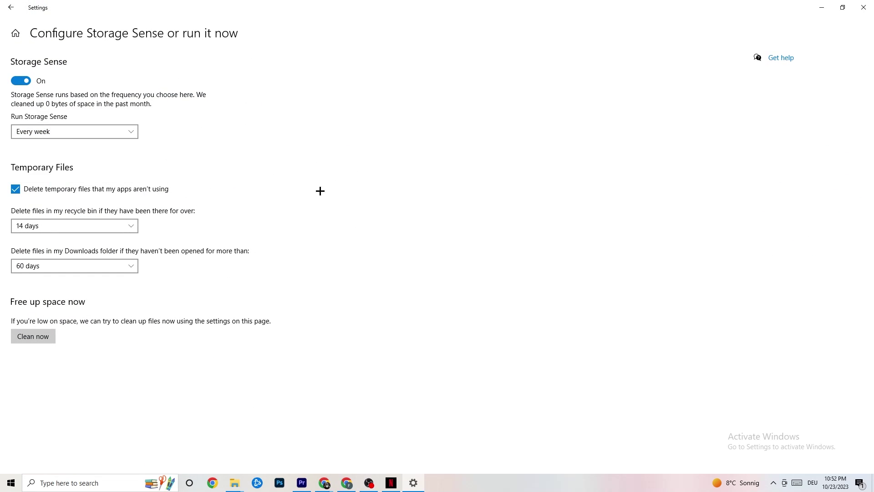
click(62, 131)
click(72, 194)
click(133, 225)
click(294, 215)
Step: Go from Storage to Gaming, check Game Mode is On, and close Settings
click(17, 9)
click(9, 9)
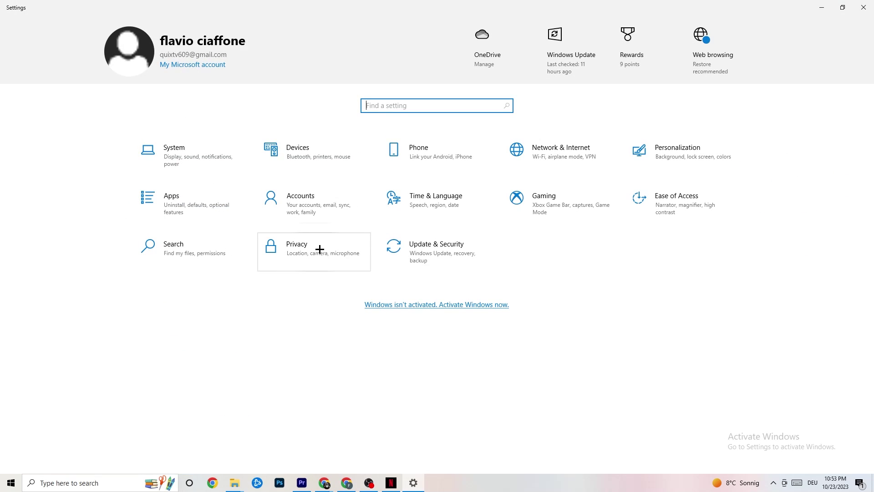
click(562, 210)
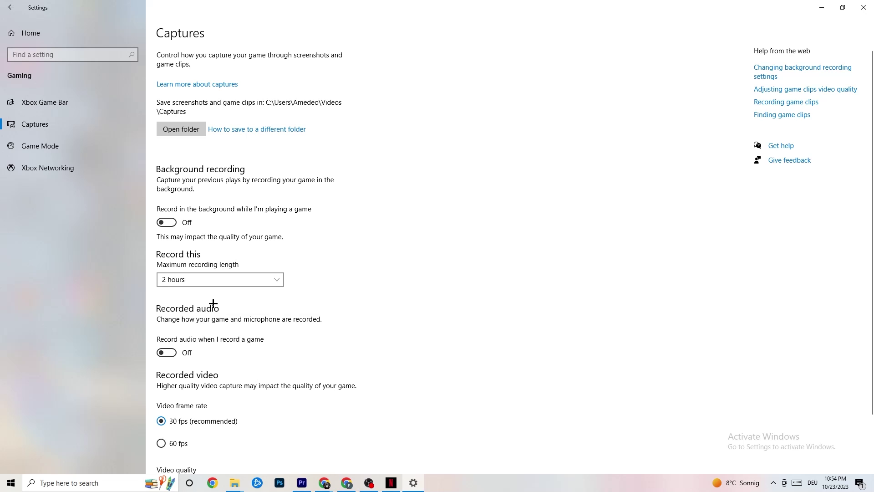
click(45, 146)
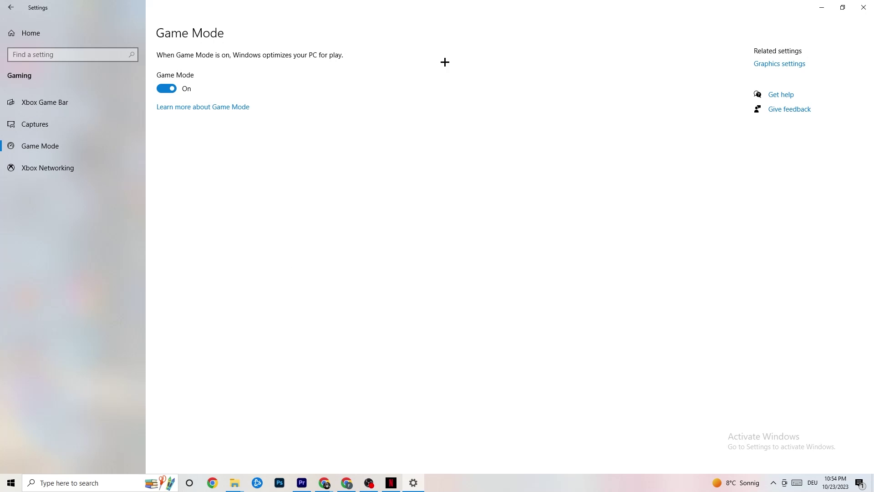
click(864, 7)
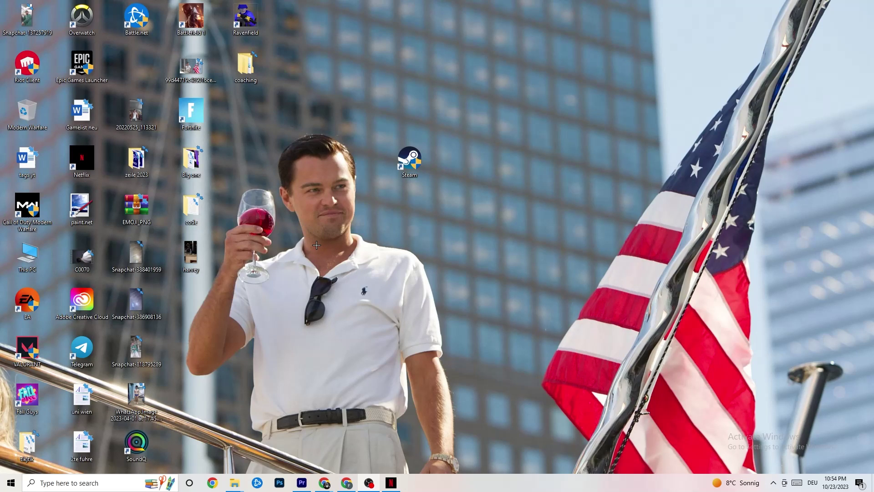
Step: Launch Task Manager maximized and review its Processes list, leaving Netflix running
right_click(447, 489)
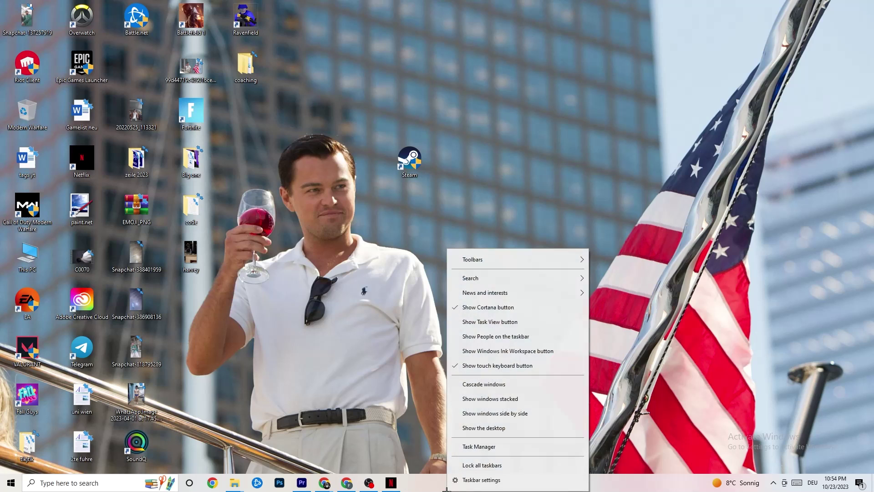
click(474, 448)
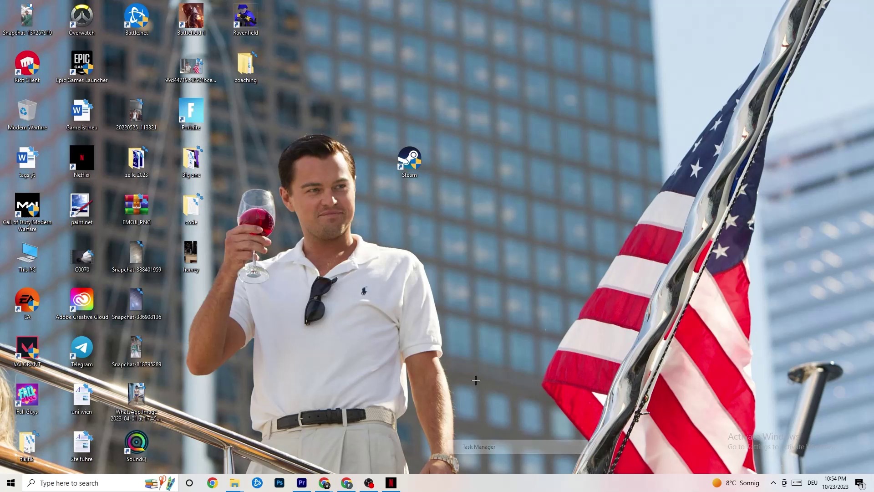
click(500, 30)
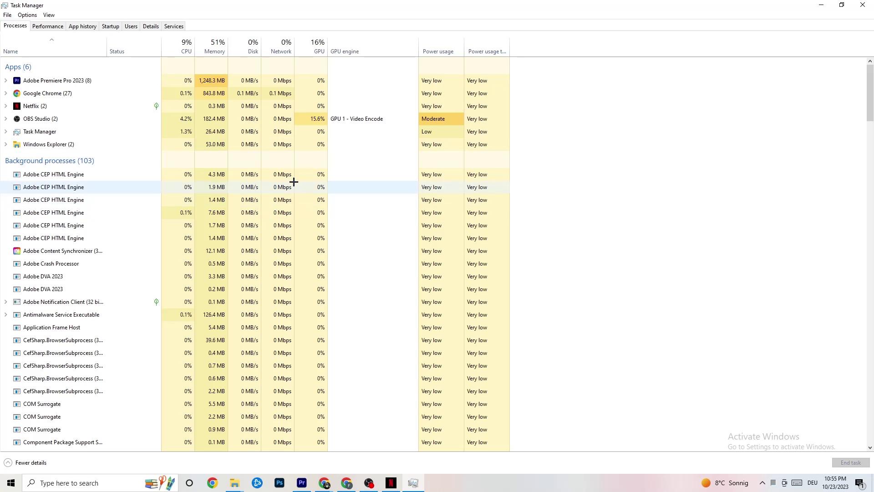
scroll(226, 287, down, 8)
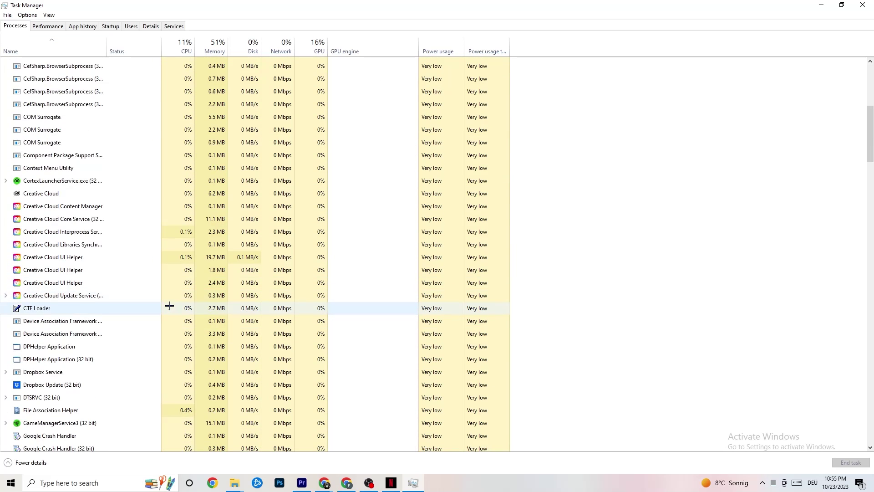
scroll(169, 306, up, 8)
scroll(143, 263, down, 1)
scroll(114, 237, up, 1)
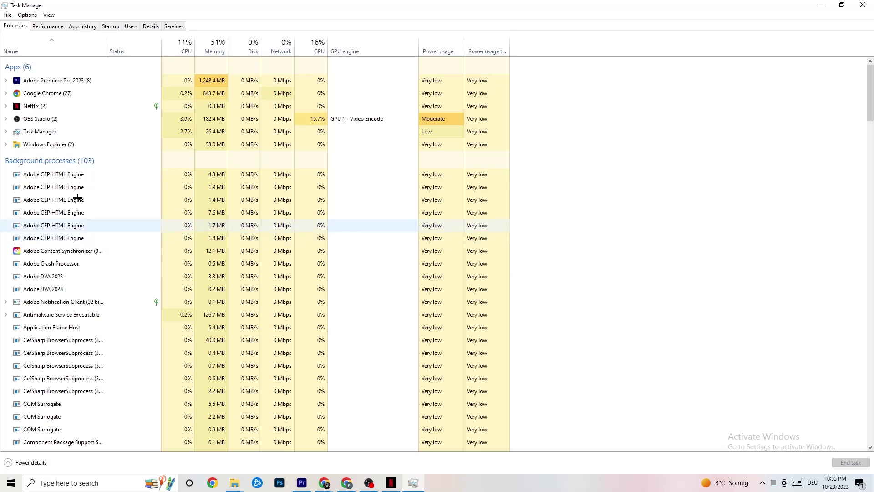
right_click(55, 106)
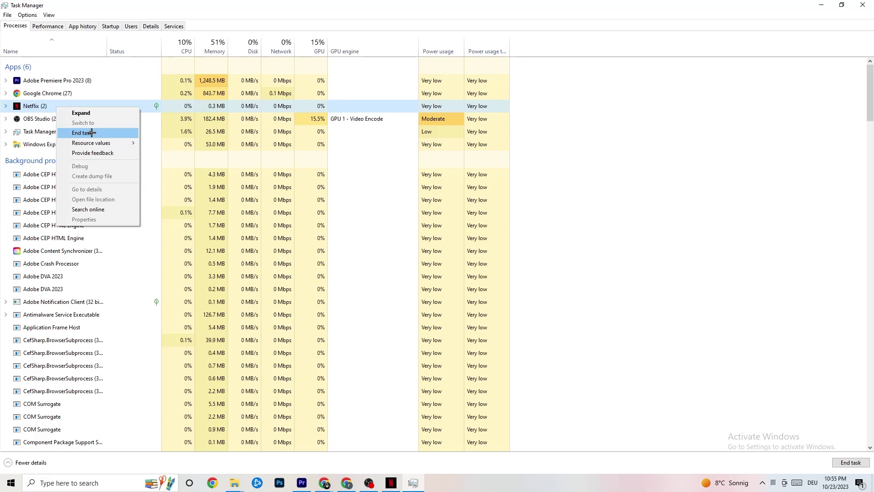
click(595, 234)
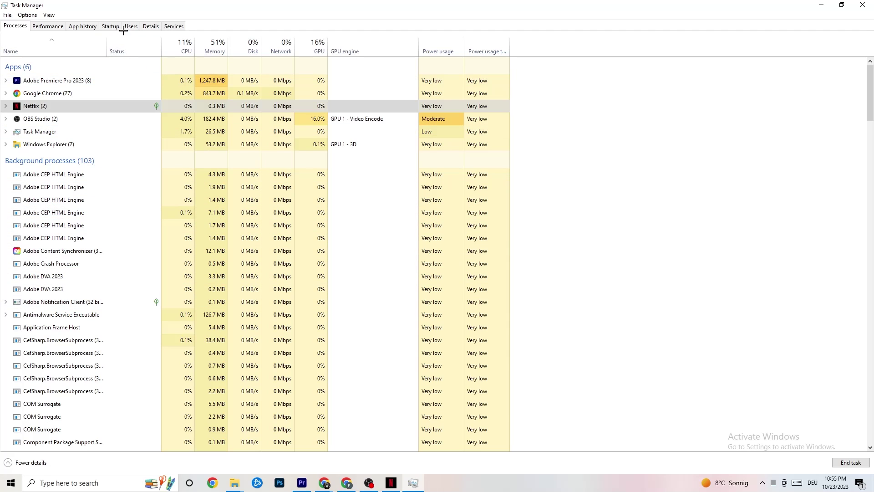
Step: Look at Adobe Premiere Pro's priority options in Details, then view the Startup apps list
click(144, 28)
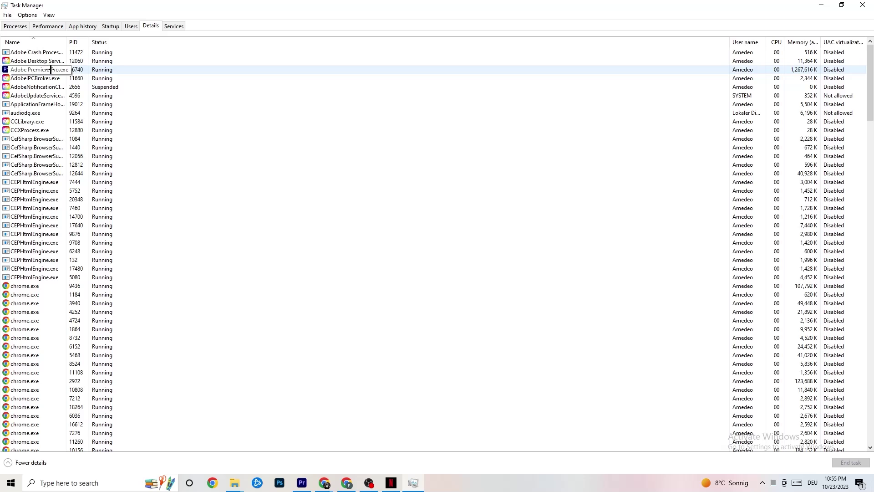
right_click(85, 72)
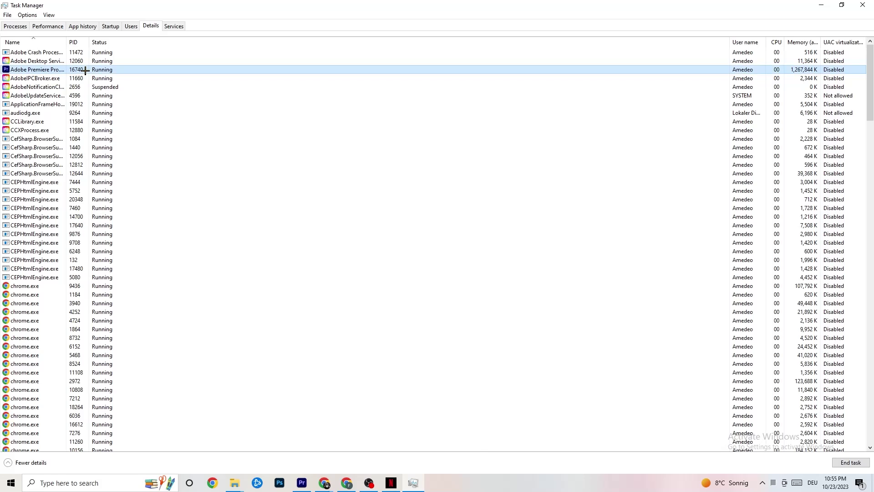
mouse_move(134, 110)
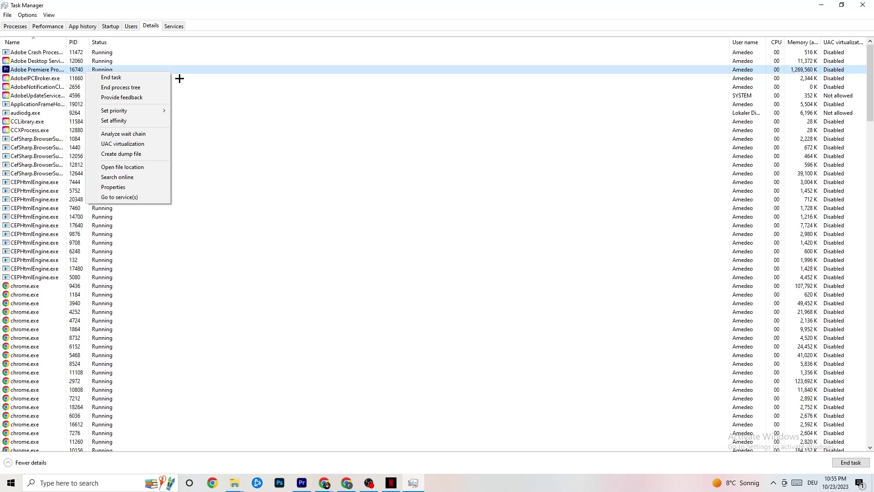
click(111, 27)
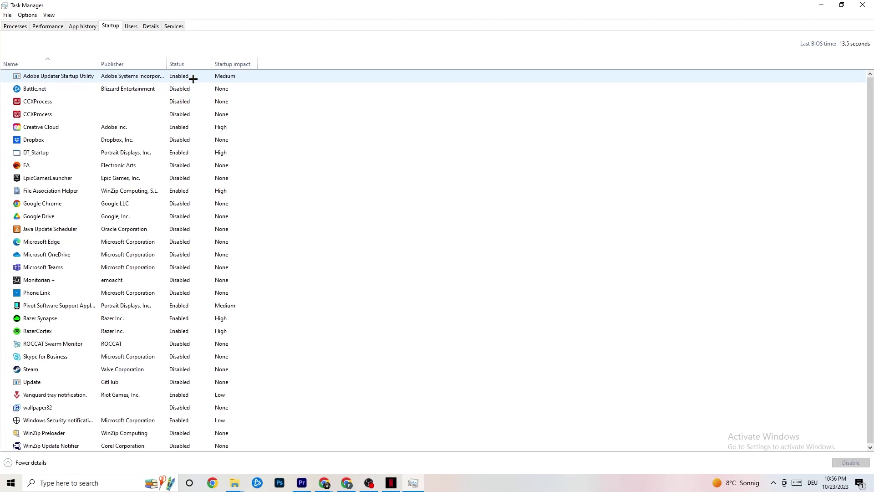
right_click(126, 217)
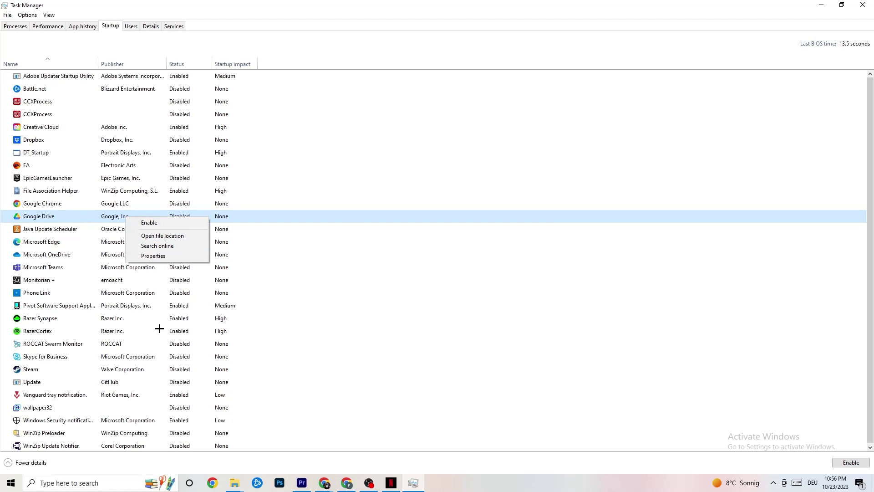
right_click(173, 307)
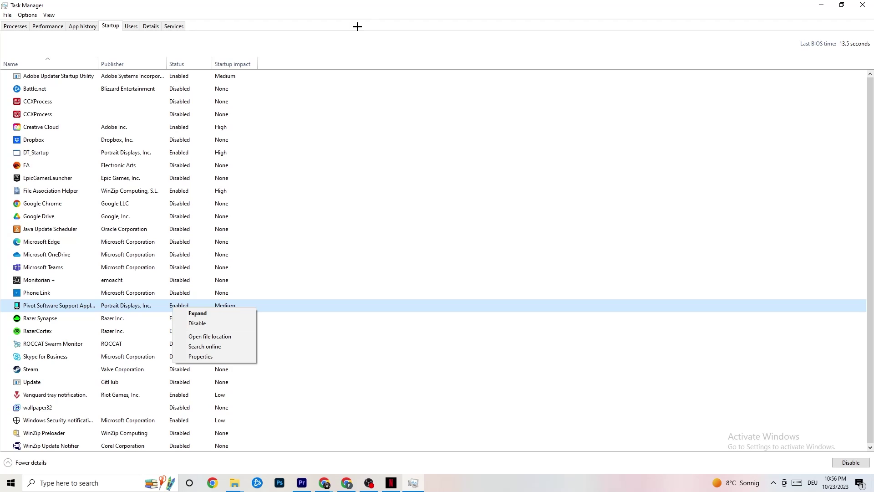
click(354, 14)
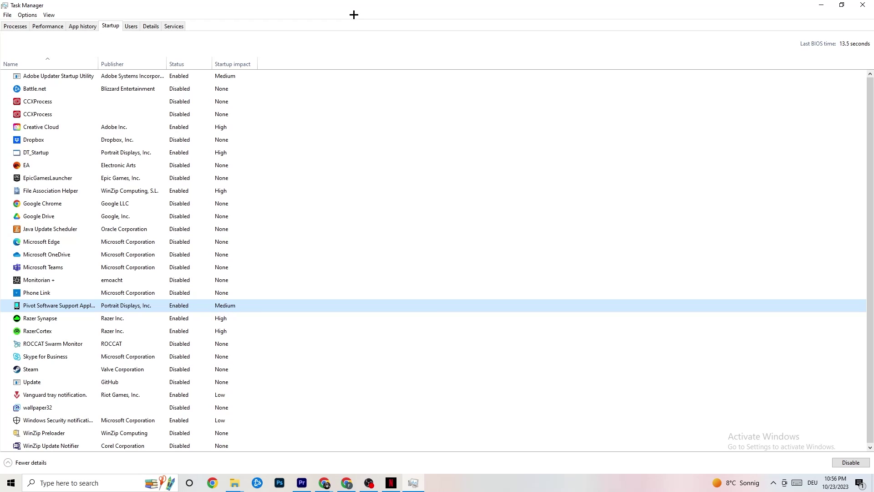